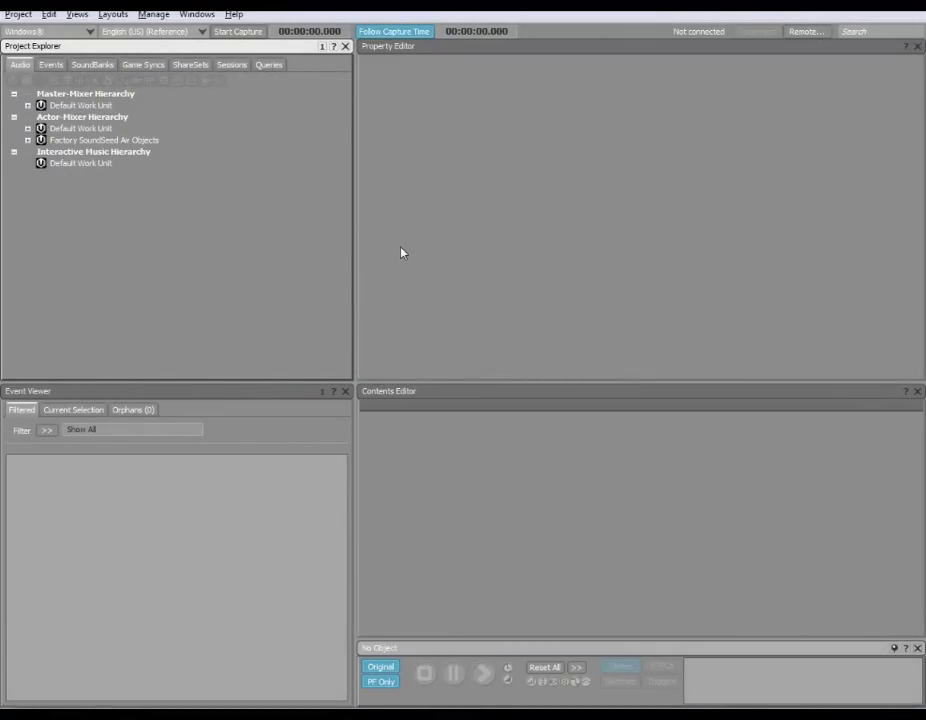
# Create a new state group named GameIntensity under the States Default Work Unit.
pyautogui.click(193, 83)
pyautogui.rightClick(86, 175)
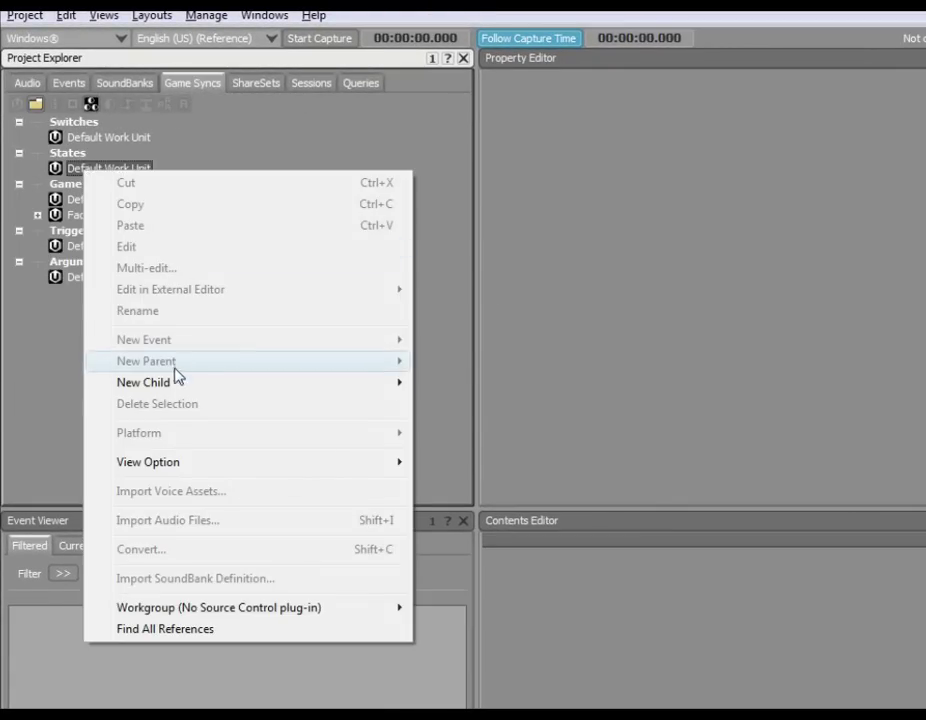
pyautogui.moveTo(176, 387)
pyautogui.click(455, 411)
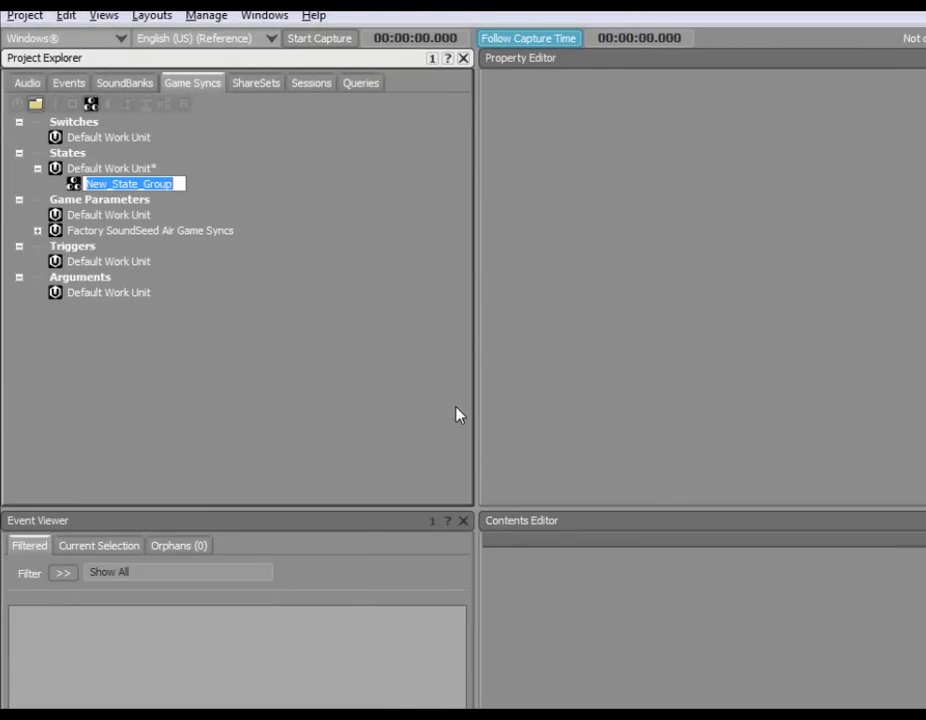
pyautogui.write('GameIntensity')
pyautogui.press('Return')
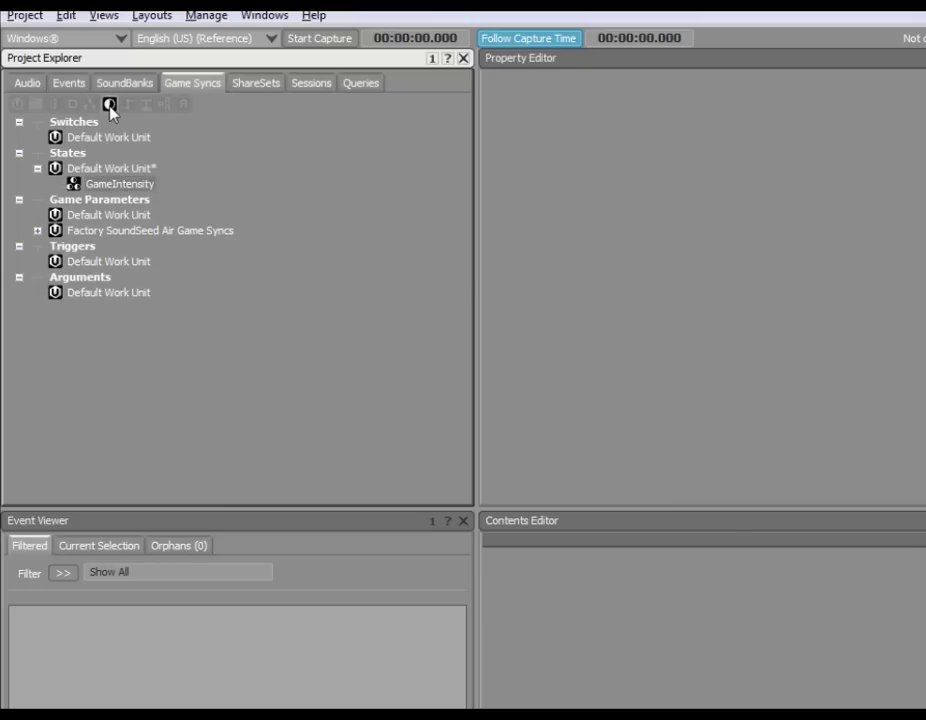
# Add the states Calm, Stress and Fight to GameIntensity and save the project.
pyautogui.click(110, 104)
pyautogui.write('Calm')
pyautogui.press('Return')
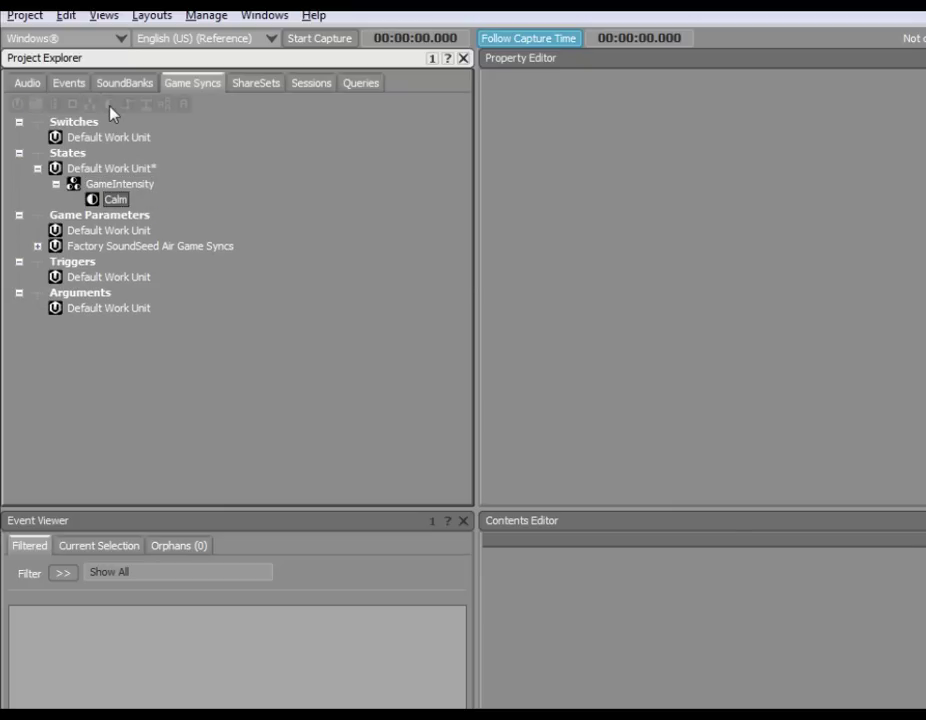
pyautogui.click(100, 183)
pyautogui.click(110, 104)
pyautogui.write('Stress')
pyautogui.press('Return')
pyautogui.click(120, 186)
pyautogui.click(112, 103)
pyautogui.write('Fight')
pyautogui.press('Return')
pyautogui.hotkey('ctrl', 's')
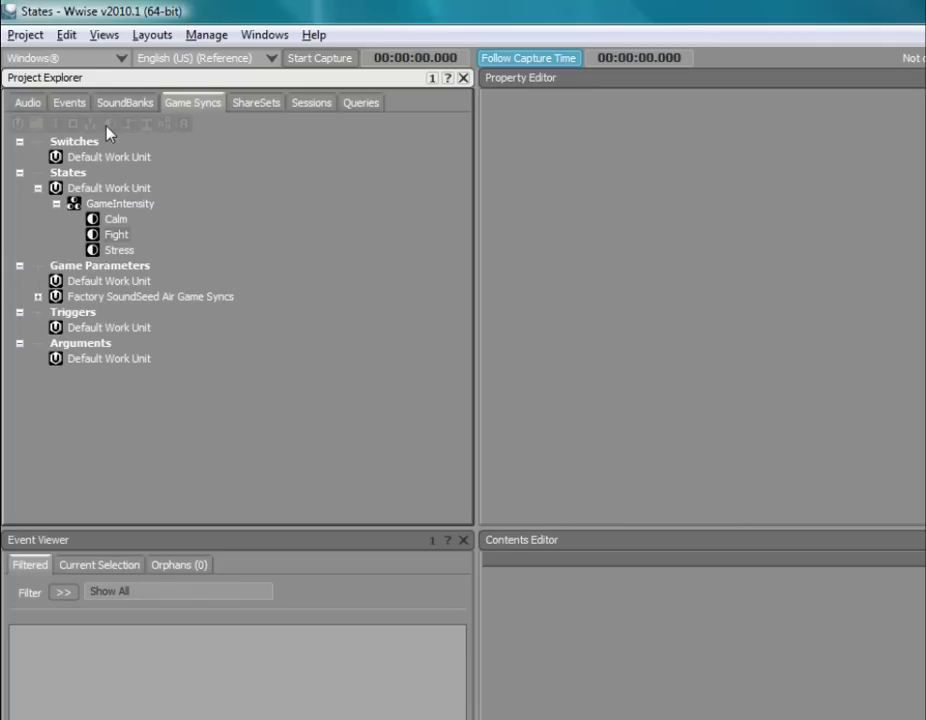
# Inspect the Calm state's properties, where Pitch, Low Pass Filter, Volume and LFE read 0.
pyautogui.click(115, 219)
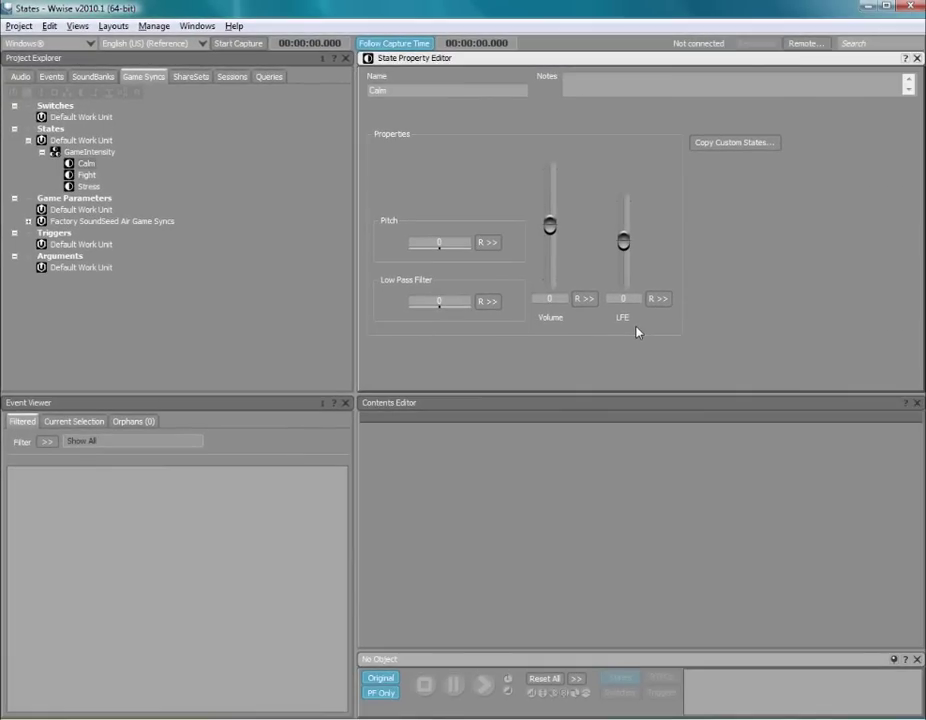
# In GameIntensity, add a one-way custom transition from Calm to Stress with time 2.
pyautogui.click(99, 152)
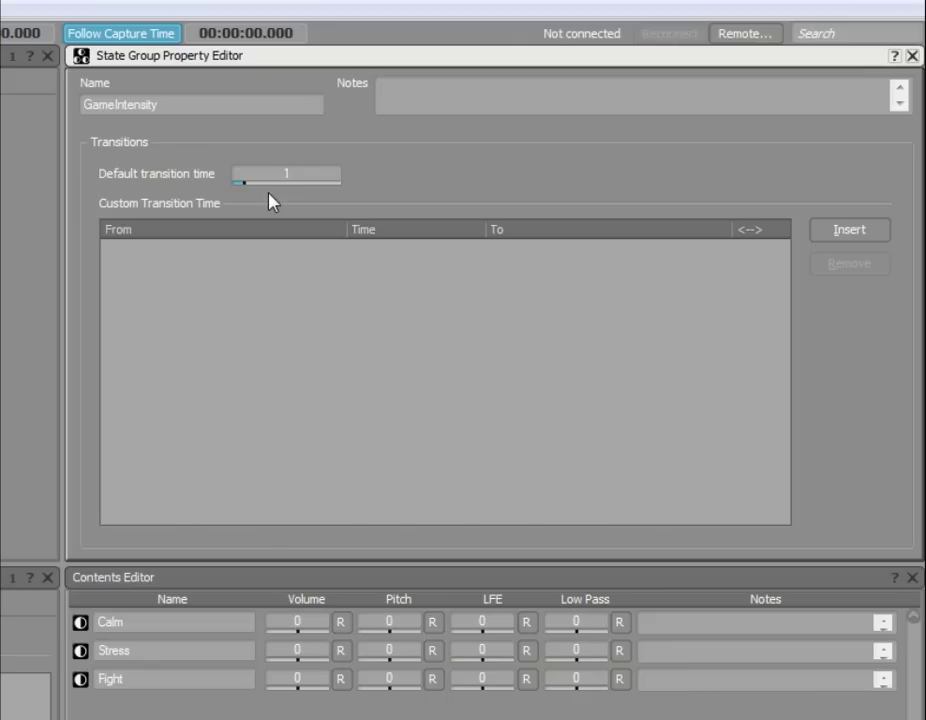
pyautogui.click(840, 232)
pyautogui.click(332, 253)
pyautogui.click(290, 272)
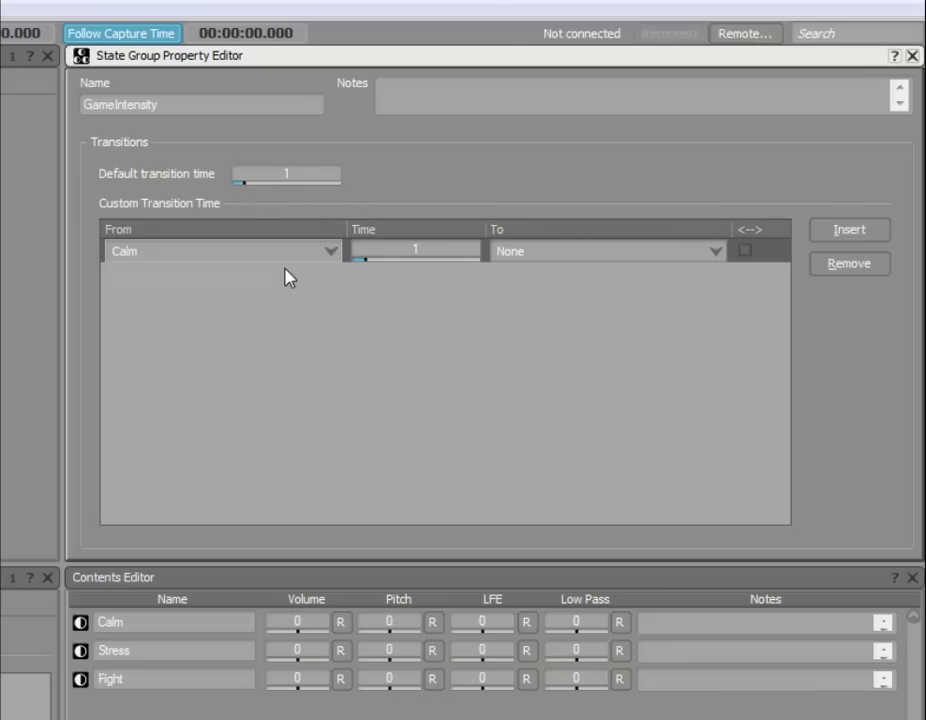
pyautogui.click(531, 256)
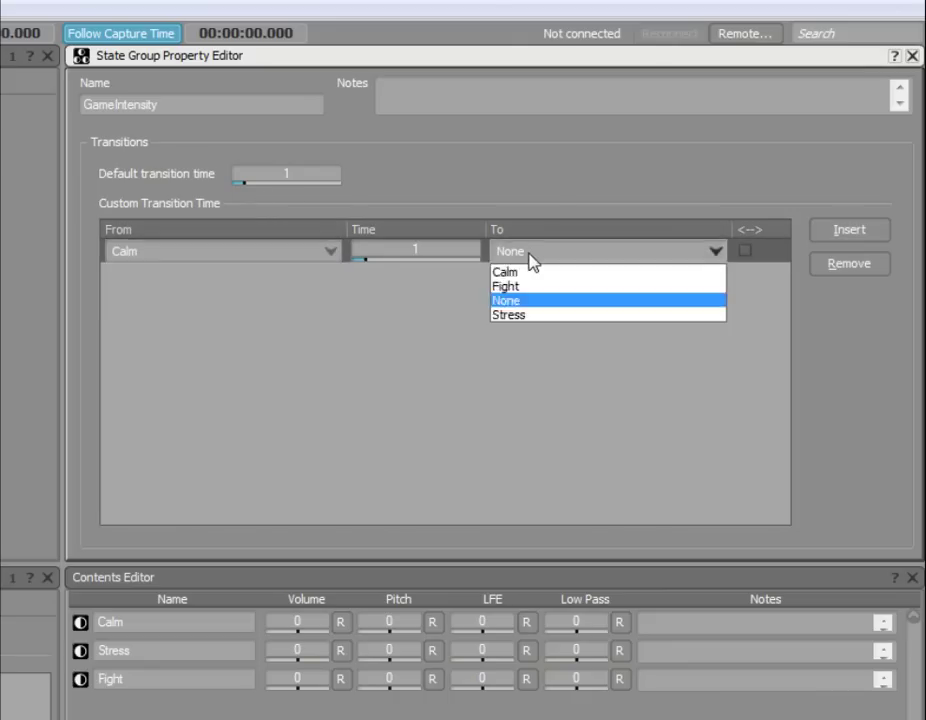
pyautogui.click(515, 315)
pyautogui.moveTo(418, 268)
pyautogui.mouseDown()
pyautogui.moveTo(440, 268)
pyautogui.moveTo(420, 267)
pyautogui.mouseUp()
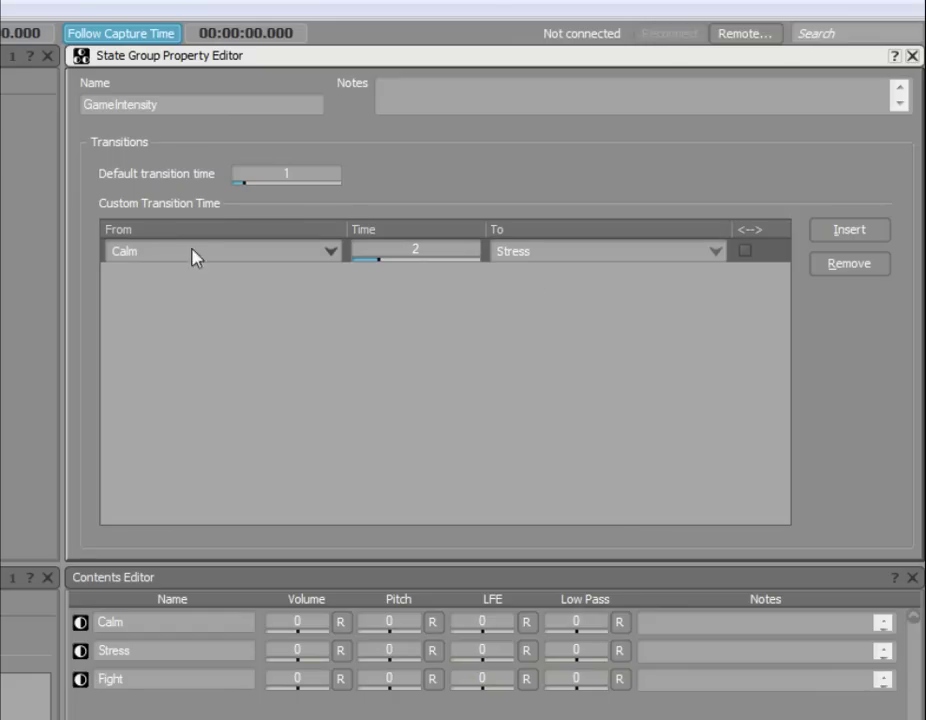
pyautogui.click(745, 251)
pyautogui.click(746, 252)
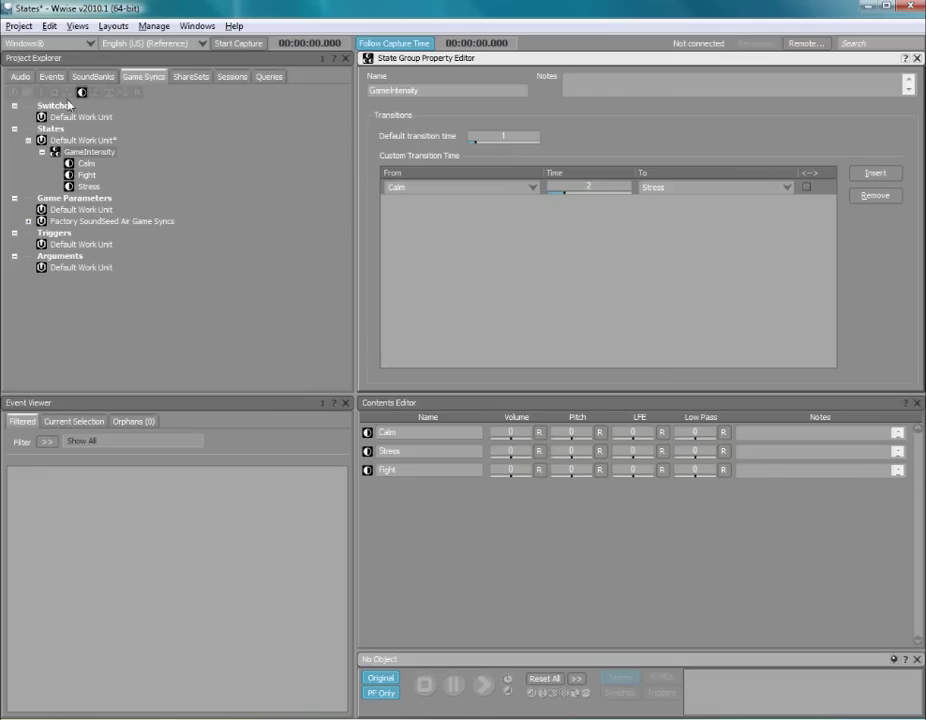
# Assign the GameIntensity state group to the Ambiance bus under Master Audio Bus.
pyautogui.click(20, 76)
pyautogui.click(14, 105)
pyautogui.click(28, 117)
pyautogui.click(42, 128)
pyautogui.click(90, 140)
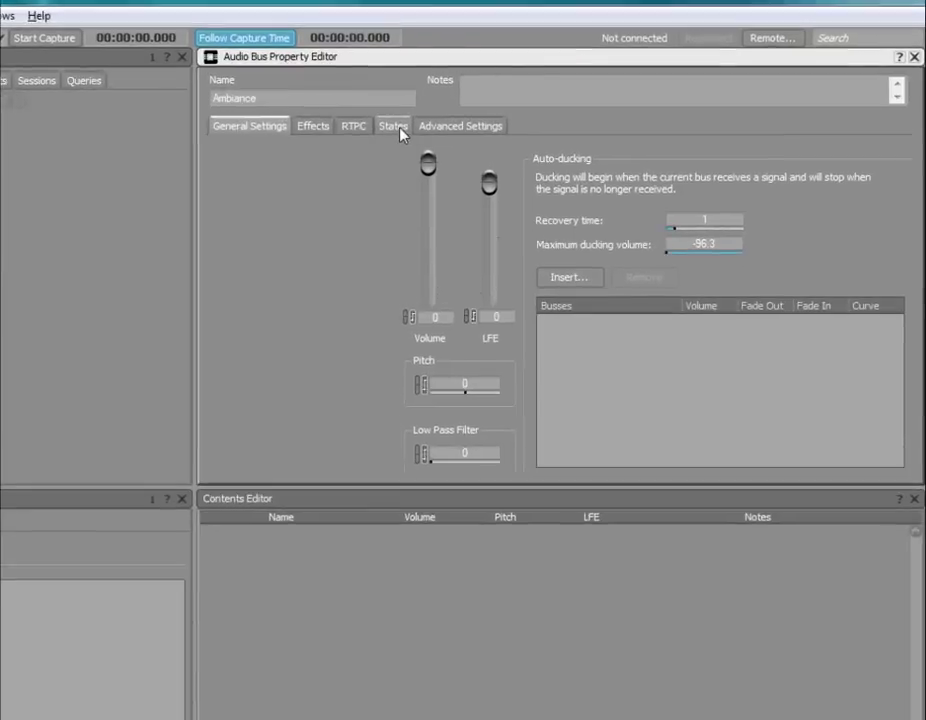
pyautogui.click(510, 112)
pyautogui.click(155, 230)
pyautogui.click(160, 262)
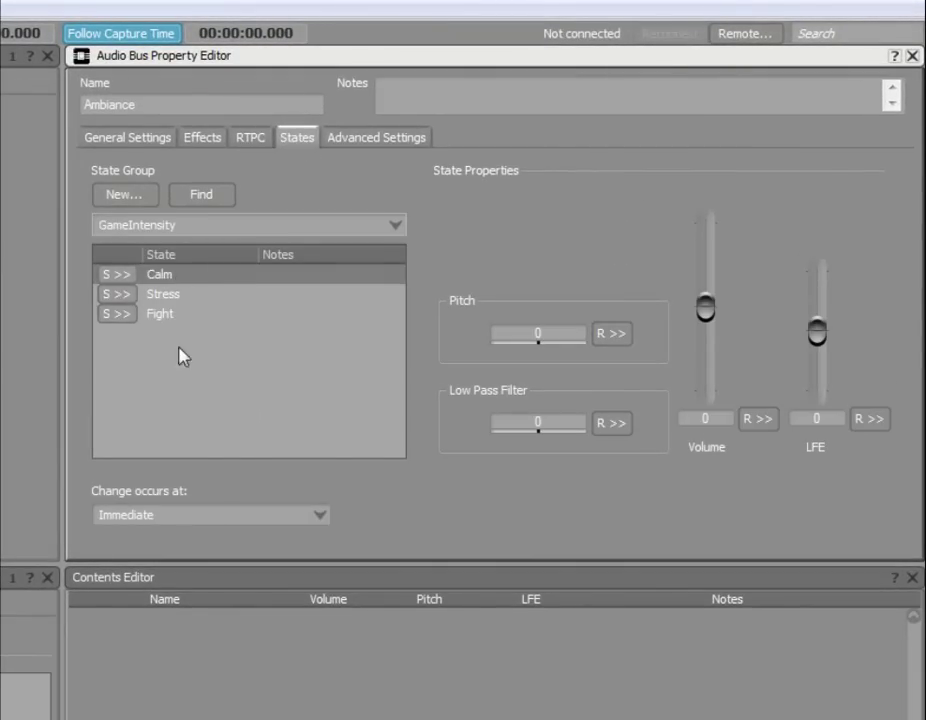
# Set the Ambiance bus volume to -10 for Calm and -5 for Stress.
pyautogui.click(188, 275)
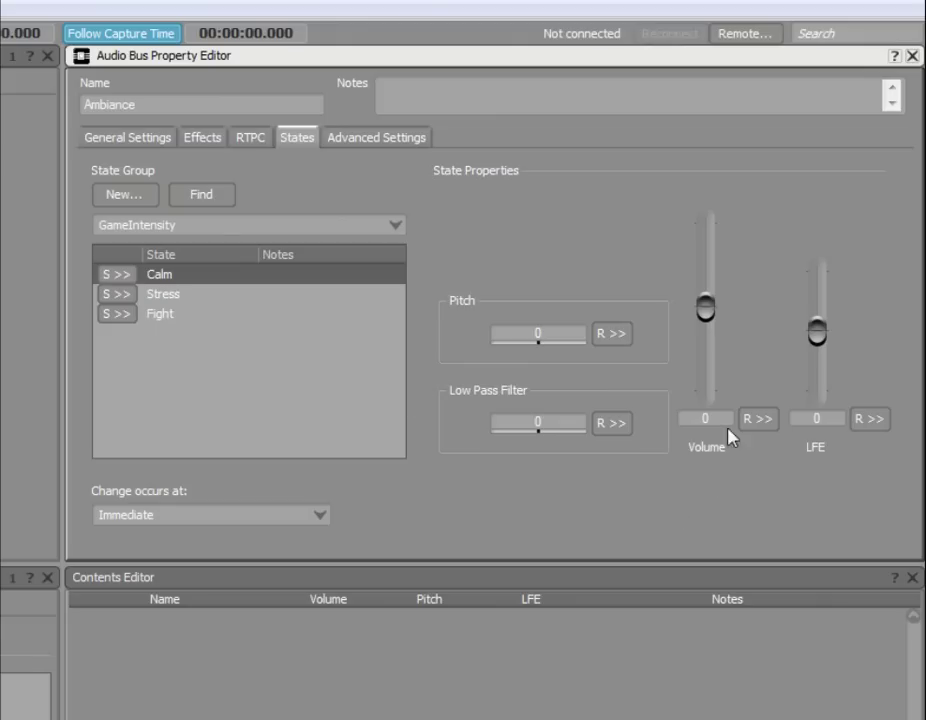
pyautogui.moveTo(707, 312); pyautogui.dragTo(707, 338)
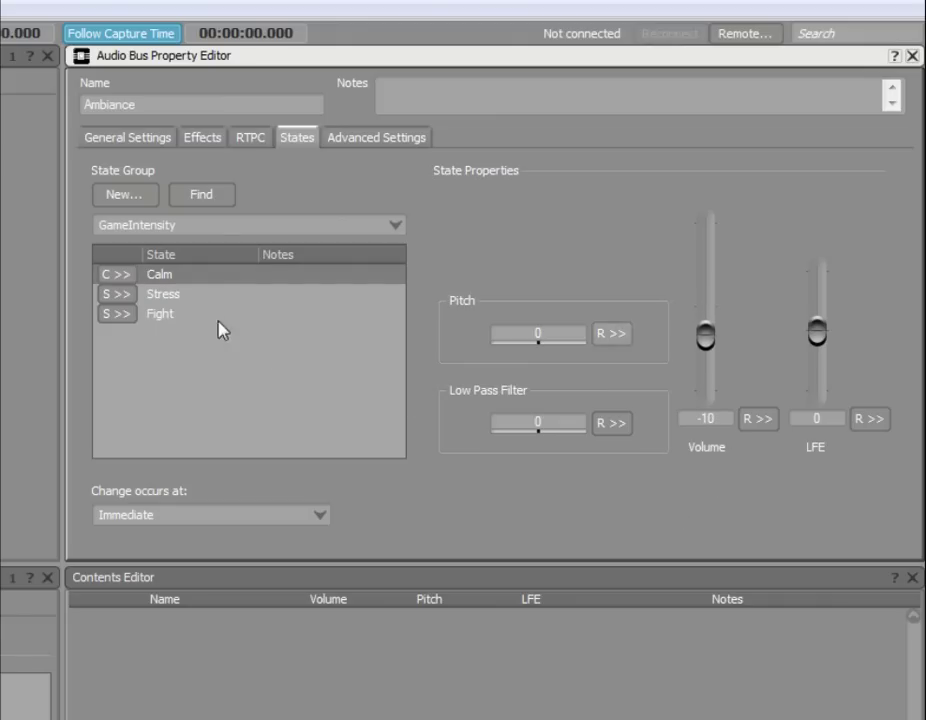
pyautogui.click(214, 296)
pyautogui.moveTo(706, 306); pyautogui.dragTo(706, 321)
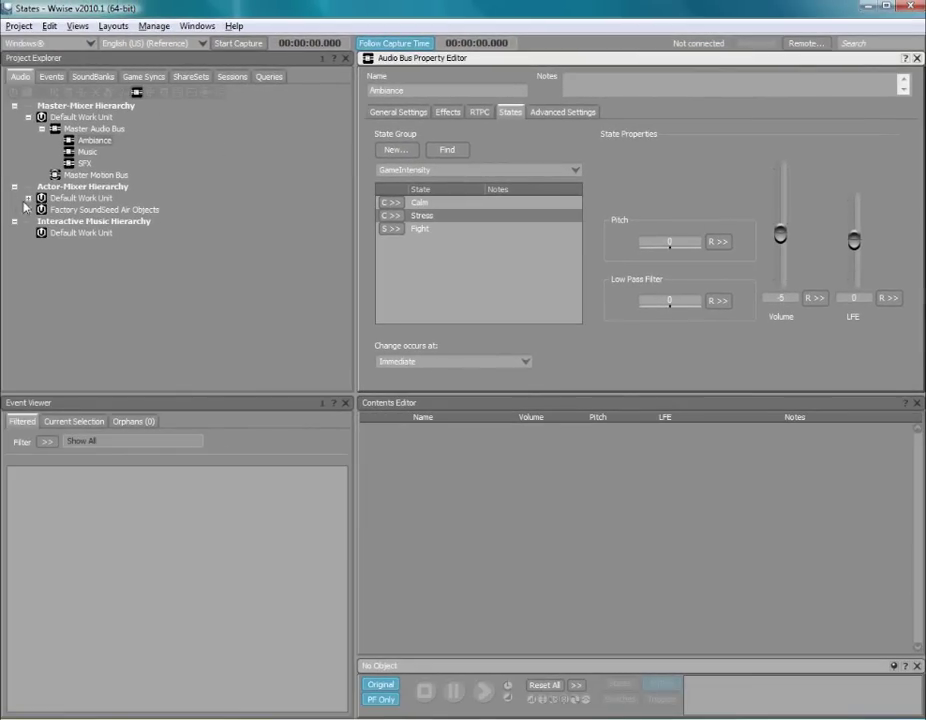
# Load Eerie Tunnel into the Transport Control with States shown and GameIntensity set to Calm.
pyautogui.click(28, 198)
pyautogui.click(92, 222)
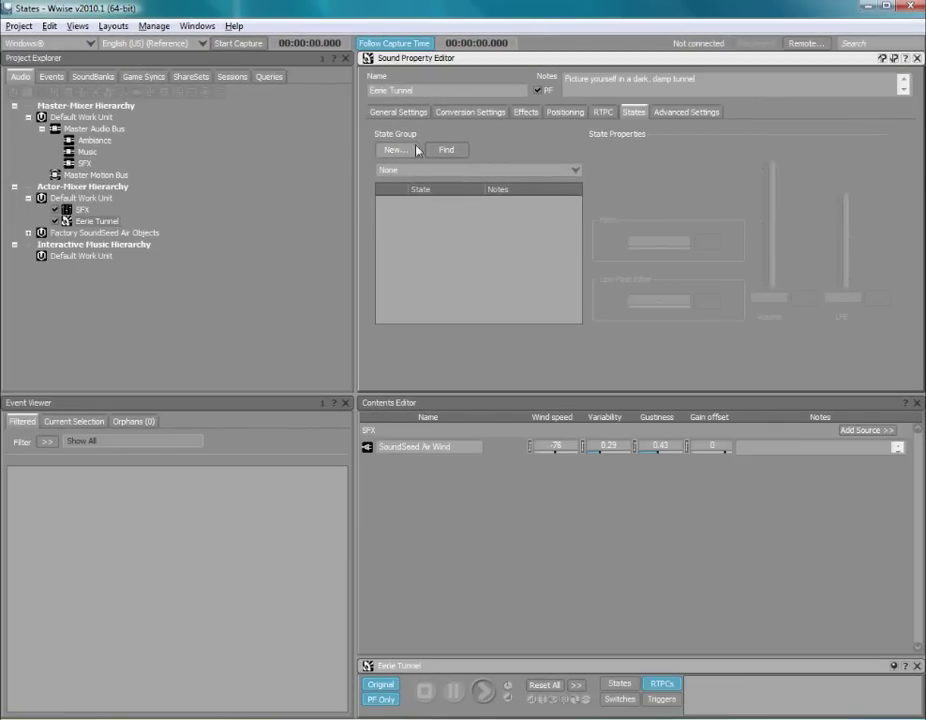
pyautogui.click(398, 112)
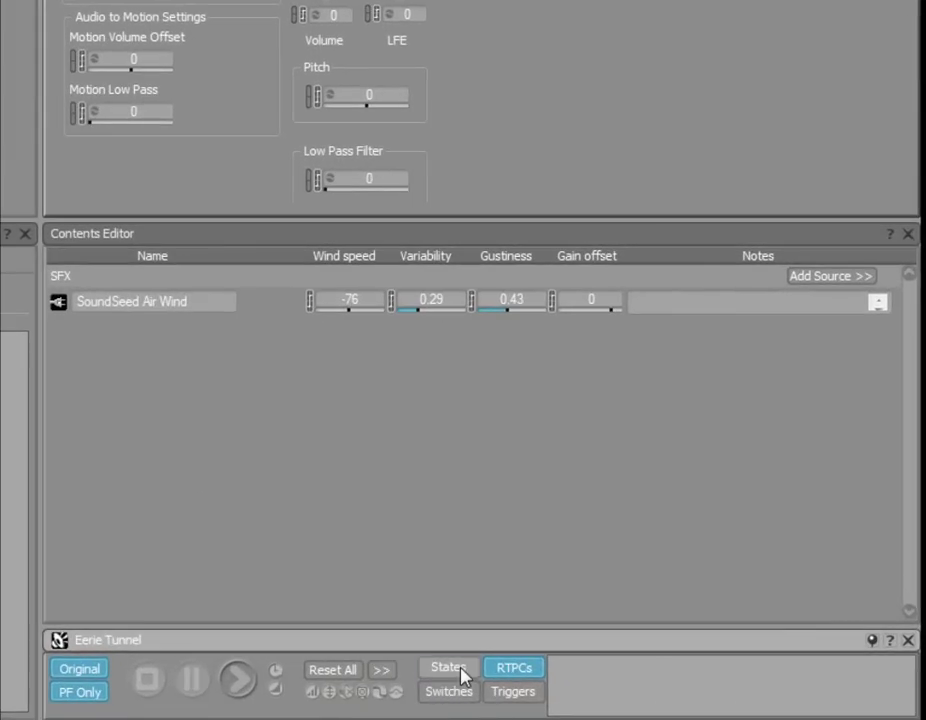
pyautogui.click(460, 670)
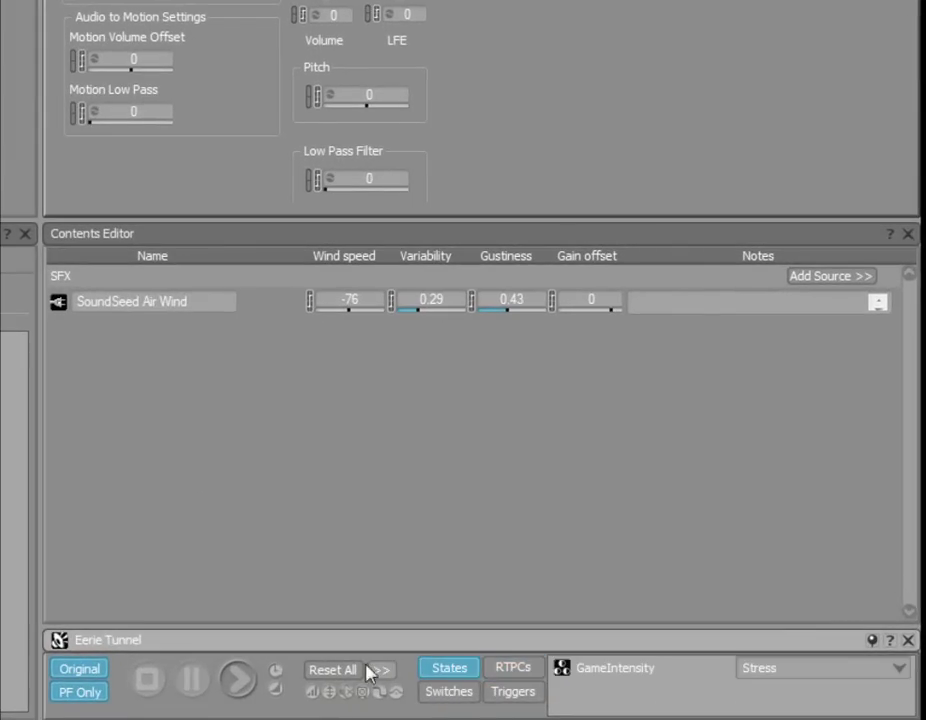
pyautogui.click(780, 670)
pyautogui.click(770, 704)
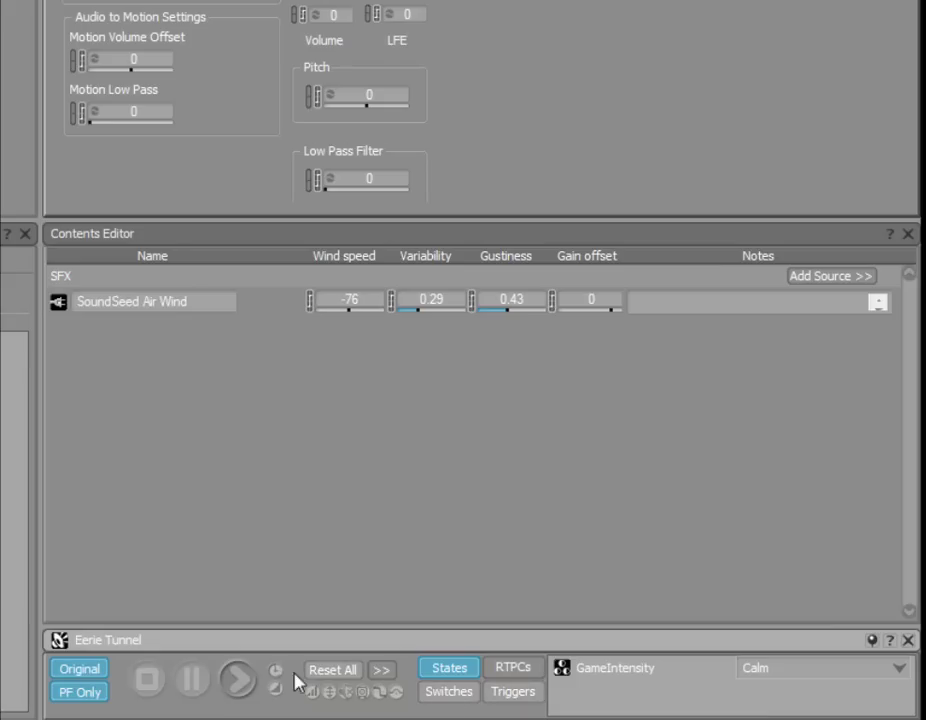
# Play Eerie Tunnel, switch GameIntensity to Stress during playback, then stop.
pyautogui.click(242, 684)
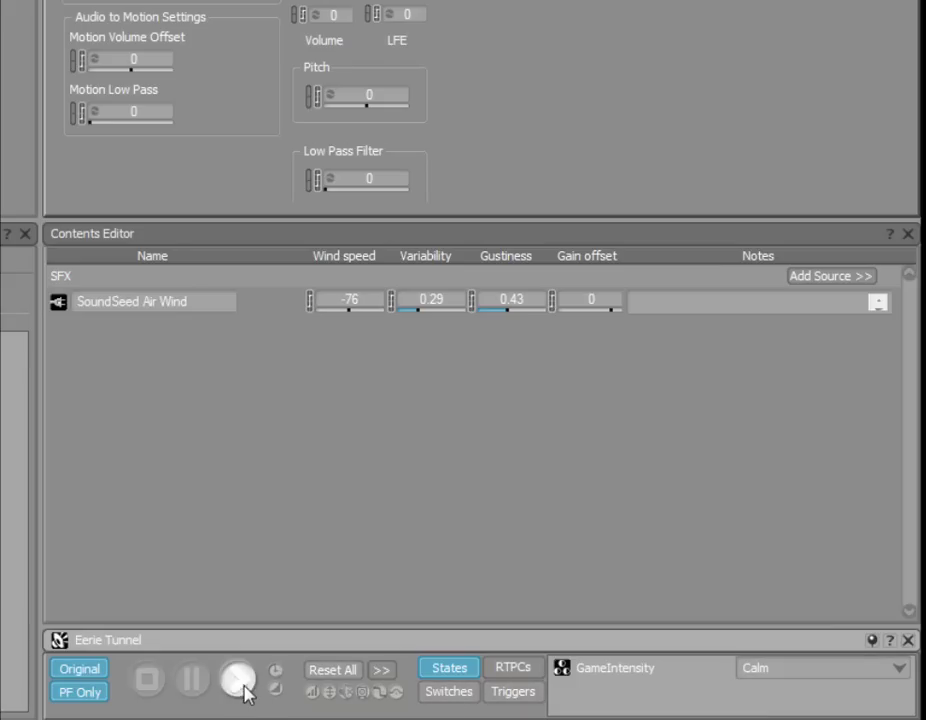
pyautogui.click(785, 670)
pyautogui.press('Down')
pyautogui.press('Down')
pyautogui.press('Return')
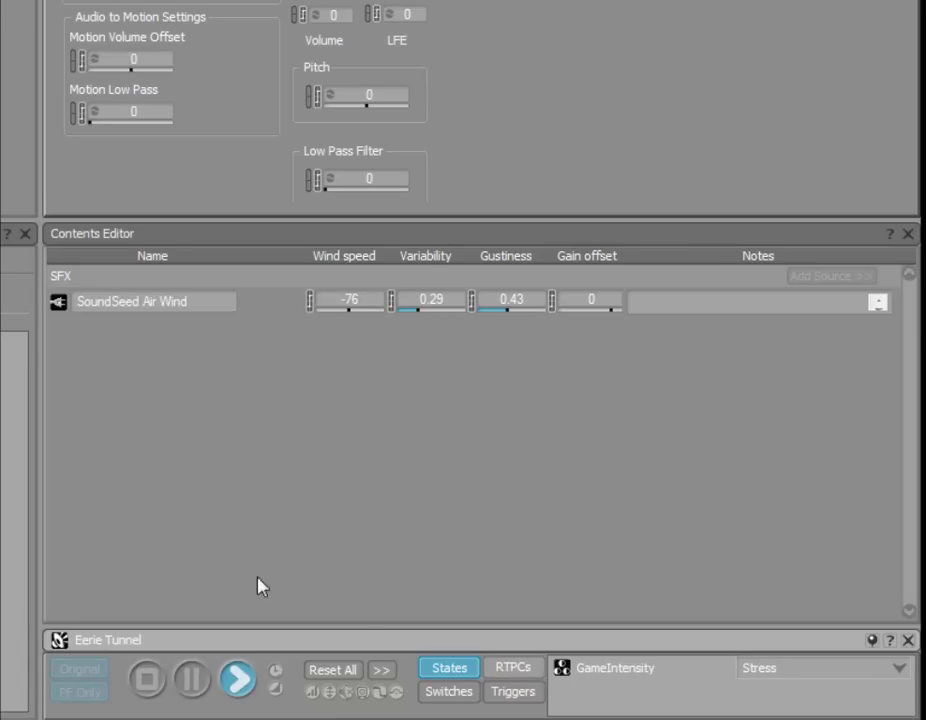
pyautogui.click(146, 680)
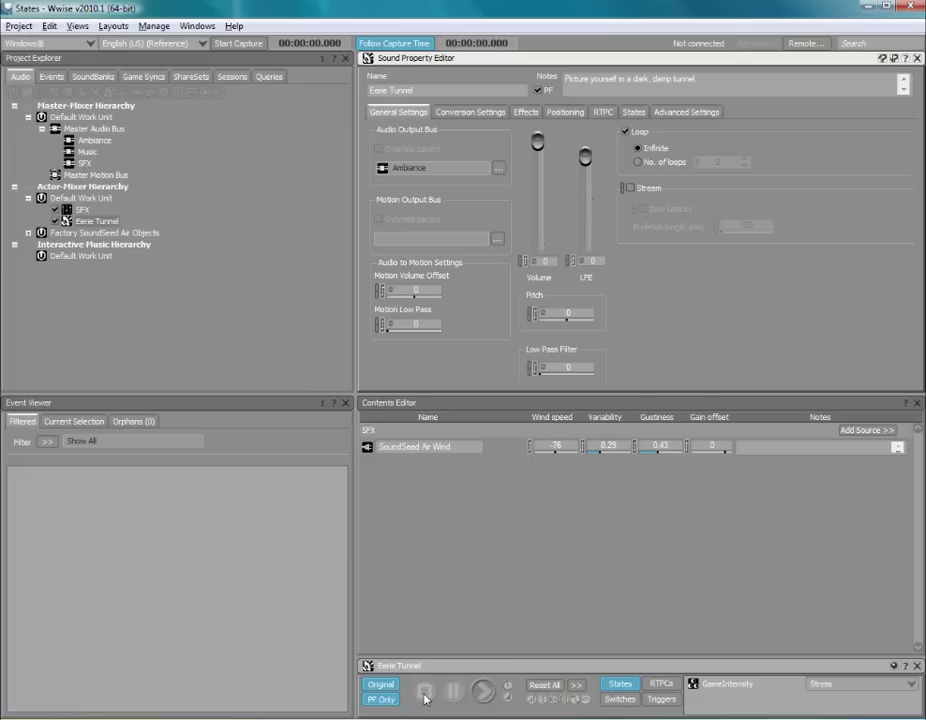
# On the Ambiance bus, switch Calm's Volume mode to Absolute, then to Disabled.
pyautogui.click(95, 140)
pyautogui.click(414, 123)
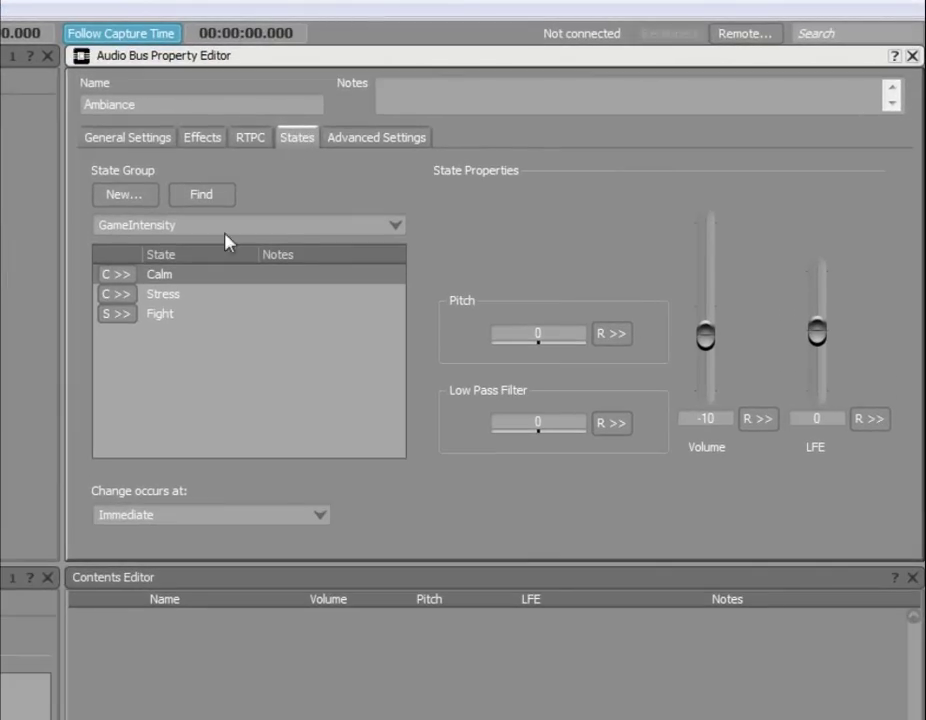
pyautogui.click(192, 278)
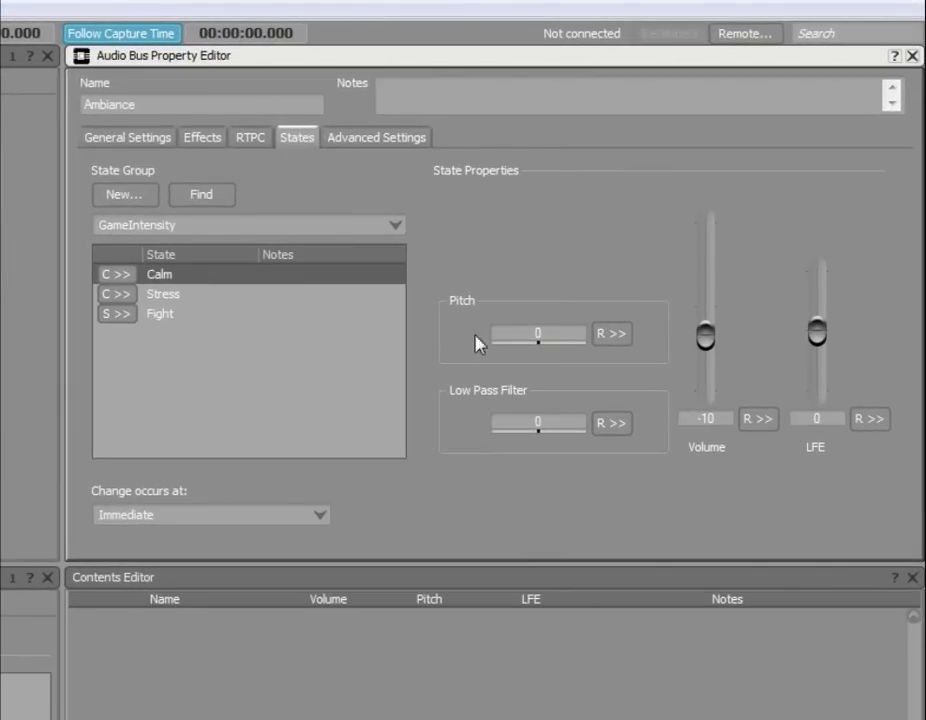
pyautogui.click(760, 420)
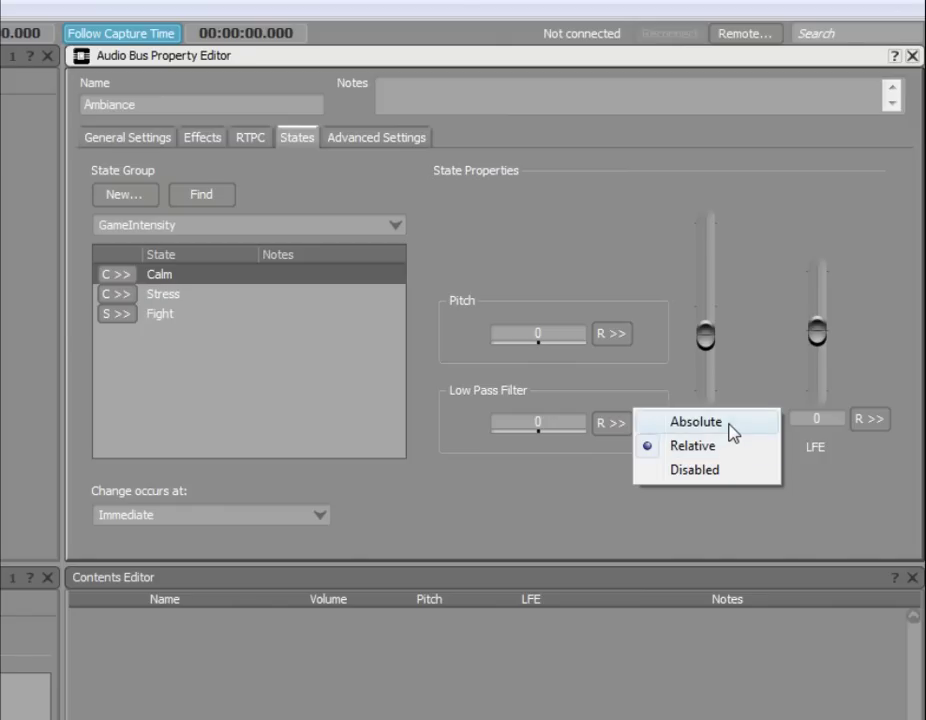
pyautogui.click(730, 423)
pyautogui.click(761, 422)
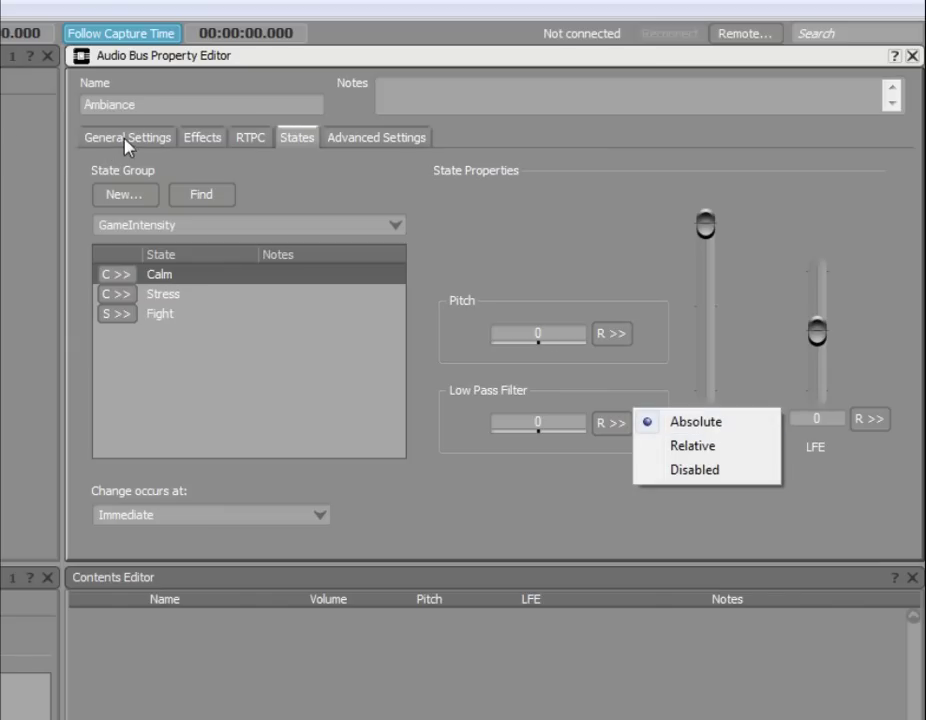
pyautogui.click(705, 470)
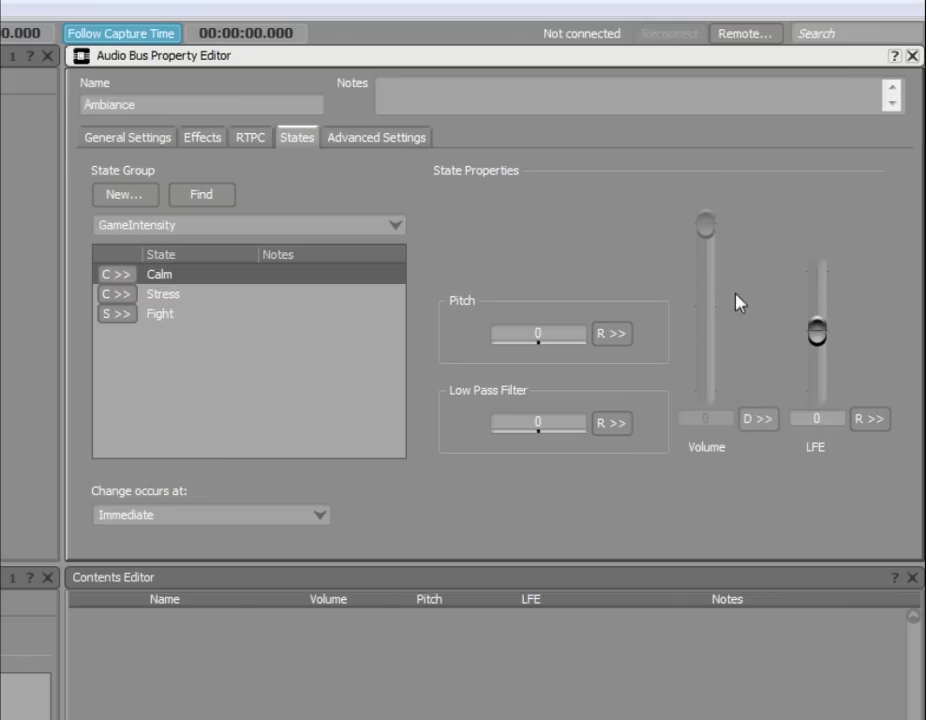